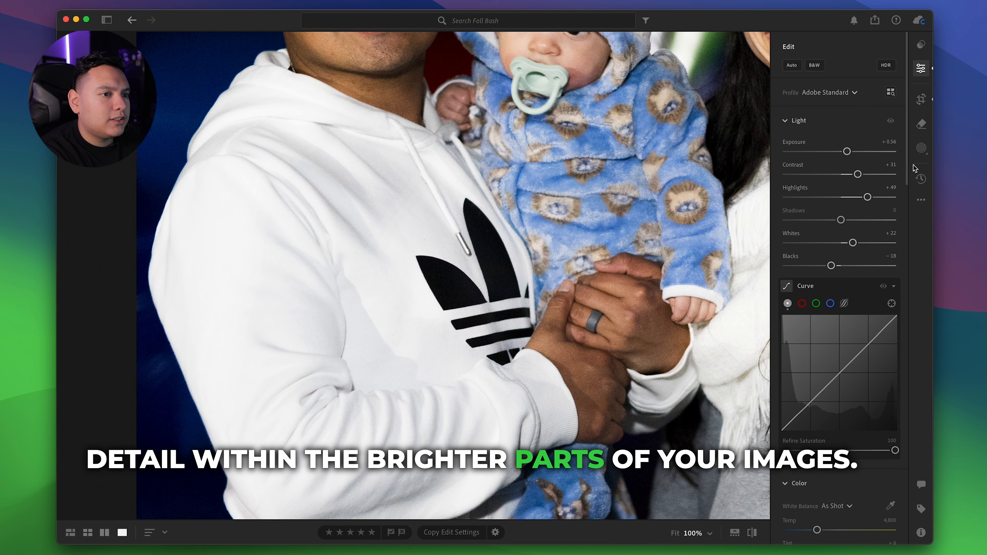
Step: Test the Highlights at −58 while checking the folds in the white hoodie, and set them to +14
left_click_drag(324, 324, 352, 305)
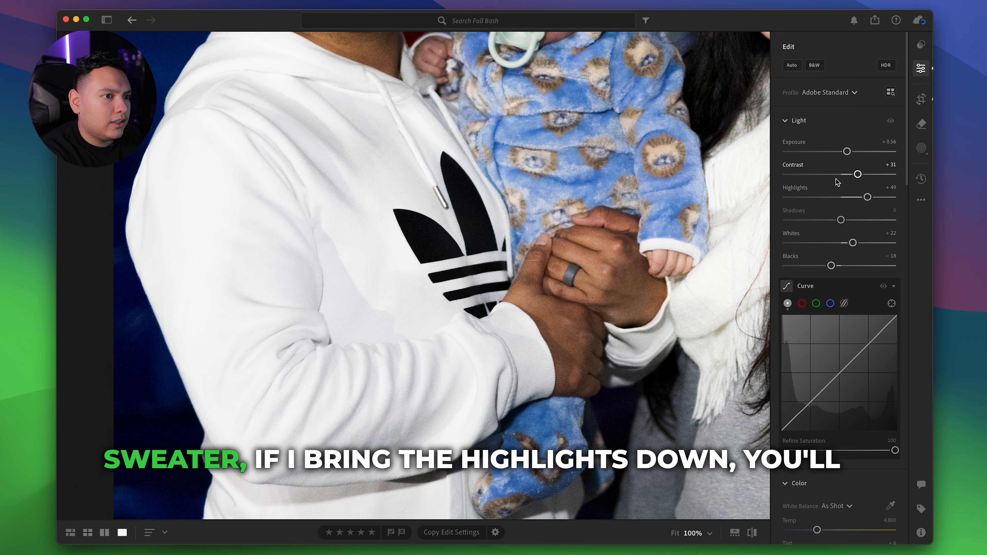
left_click_drag(867, 197, 809, 197)
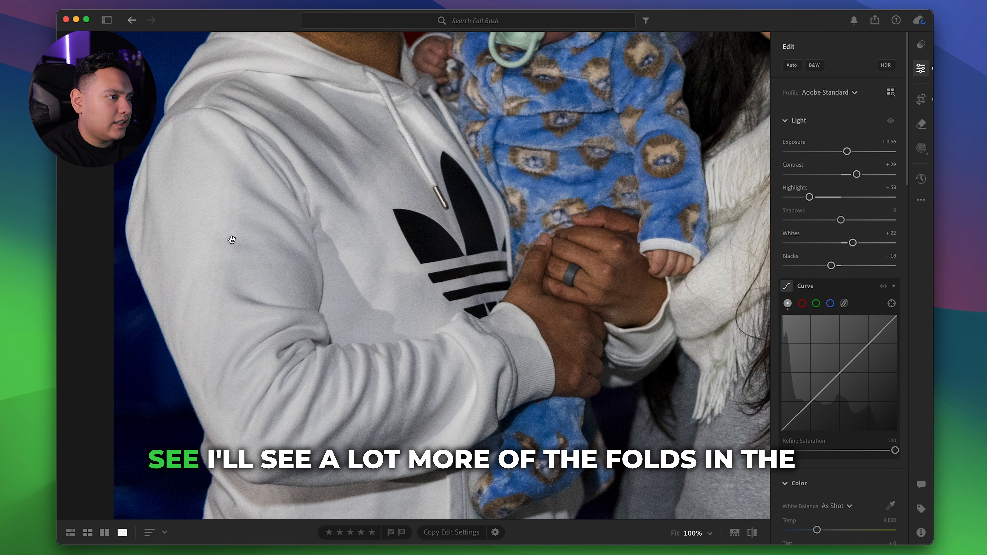
left_click_drag(386, 383, 510, 371)
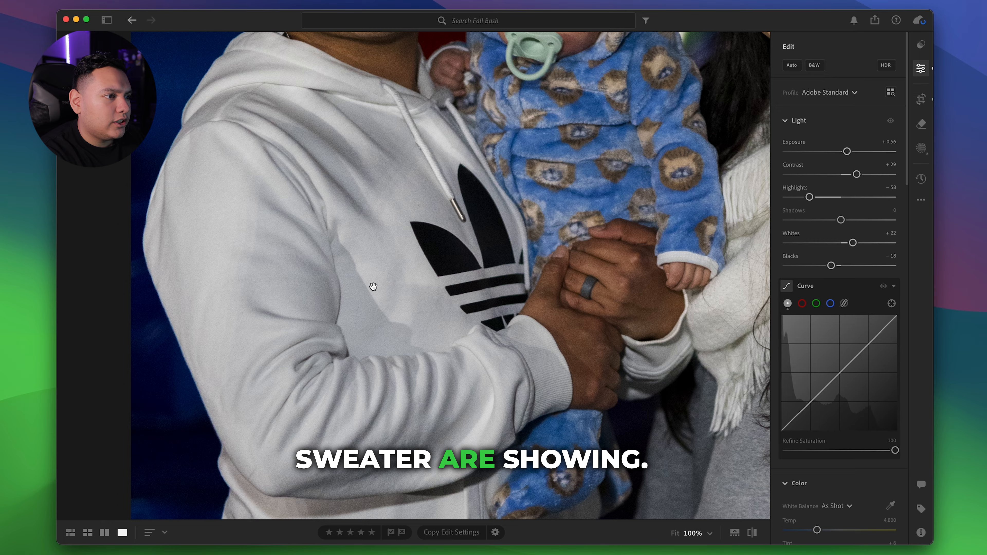
left_click(371, 284)
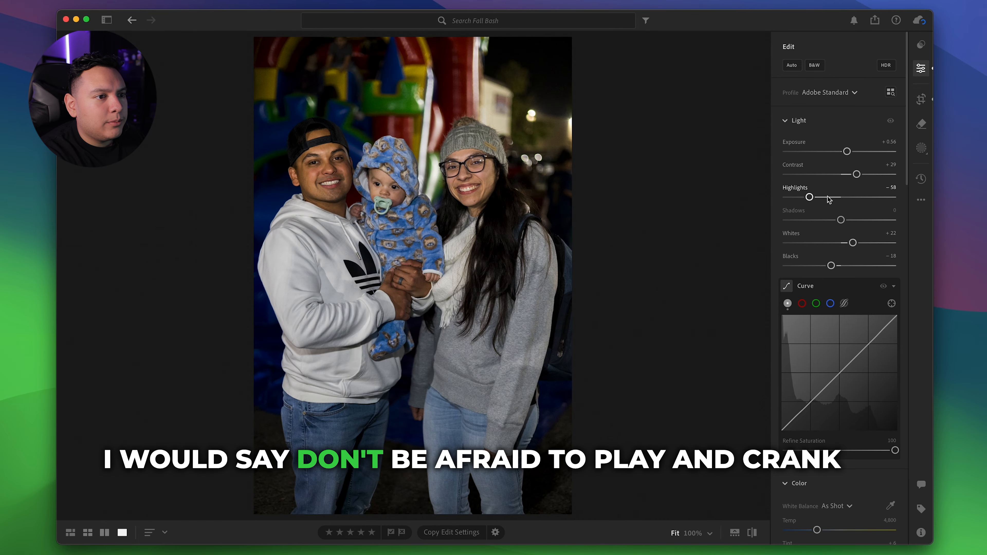
left_click_drag(814, 199, 849, 199)
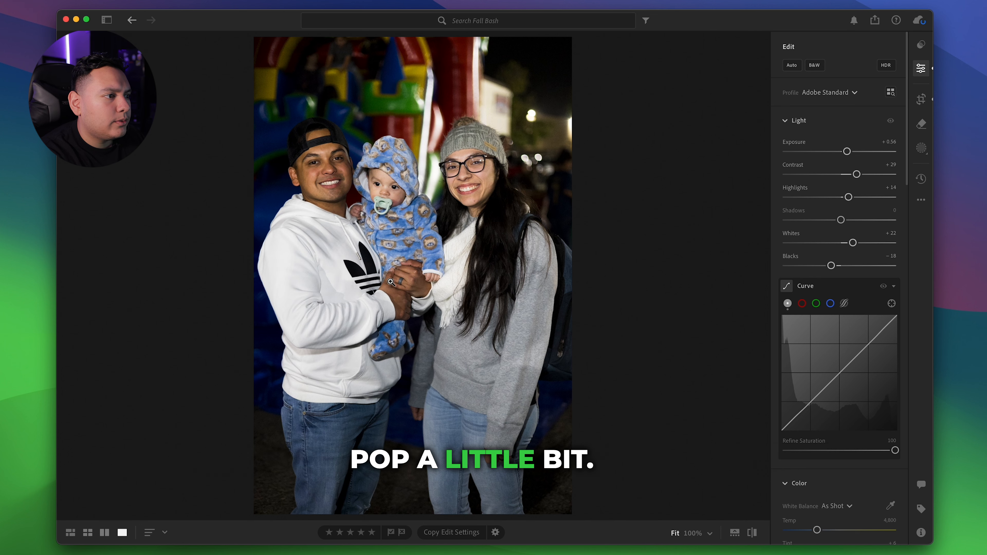
Step: Sample the white scarf as the white balance reference and warm the photo's temperature to 5,316
scroll(839, 296, "down", 8)
left_click(817, 303)
left_click_drag(817, 302, 809, 303)
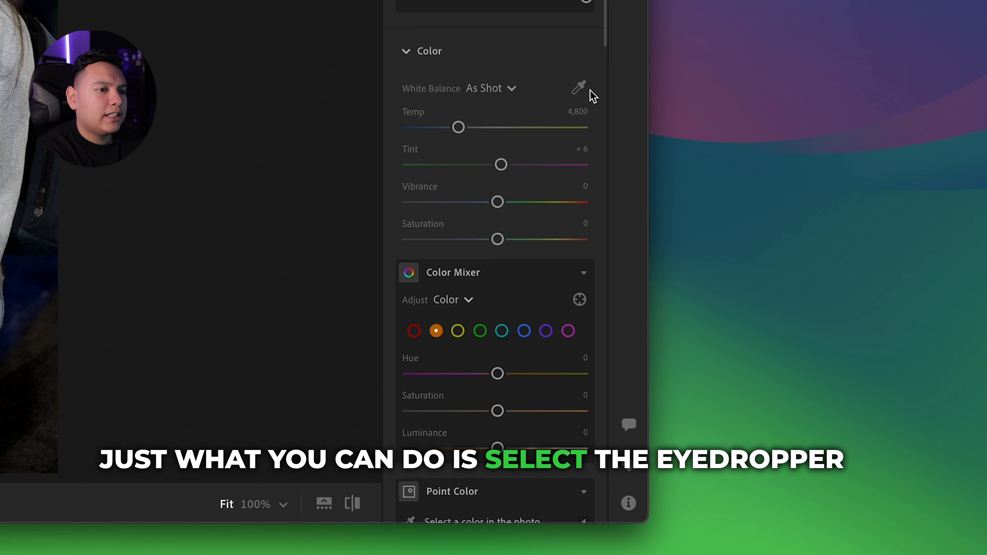
left_click(578, 87)
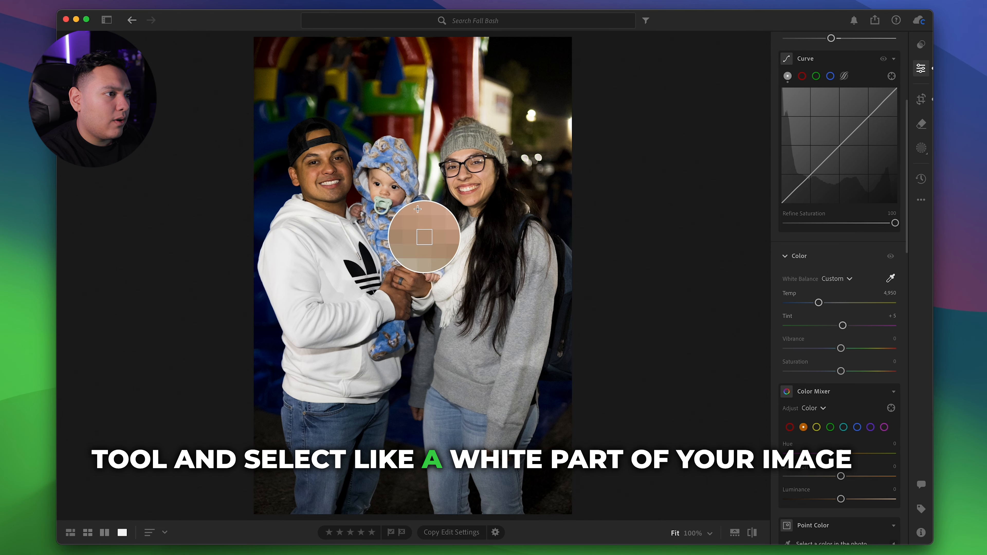
left_click(453, 254)
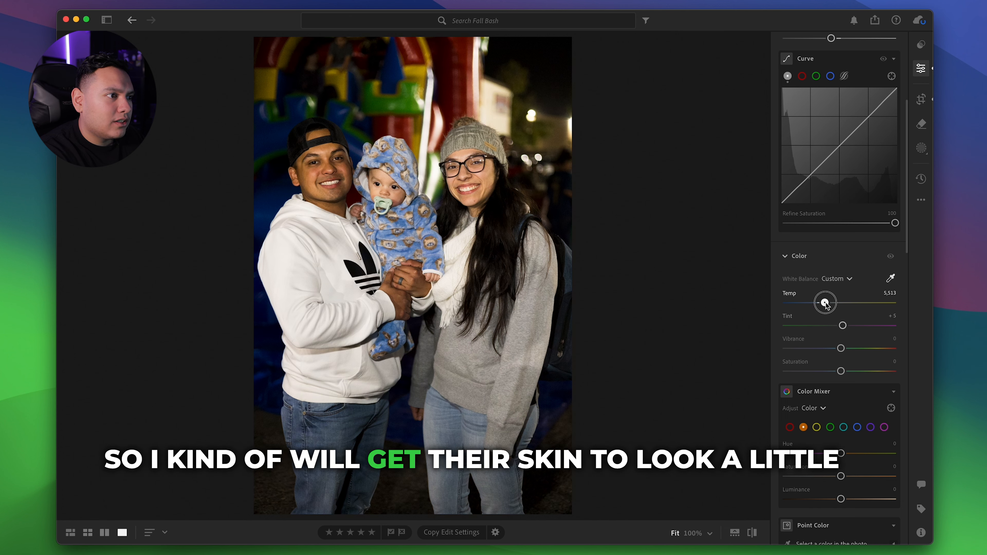
left_click_drag(825, 303, 821, 303)
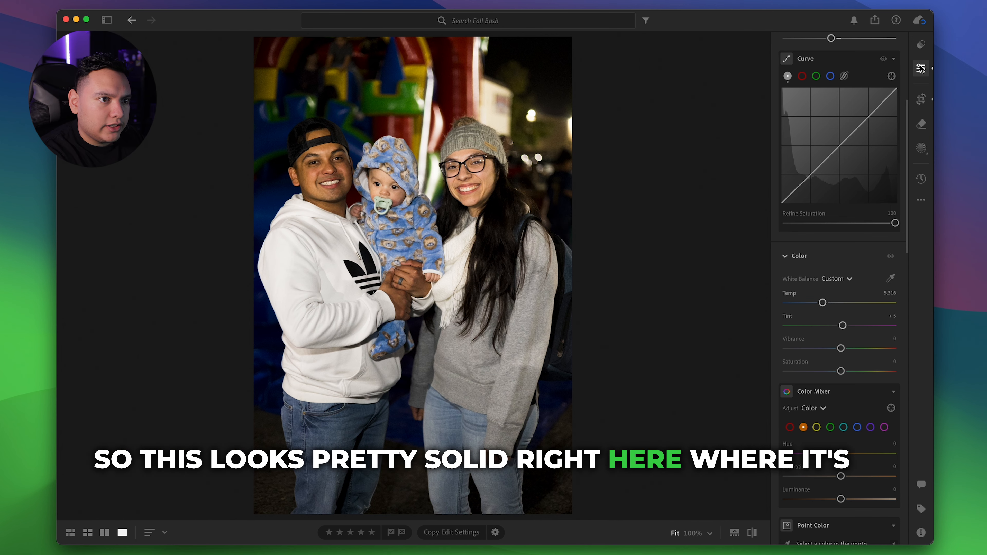
Step: Examine the skin tones up close, try a cooler temperature of 4,200, and undo that change
left_click(471, 172)
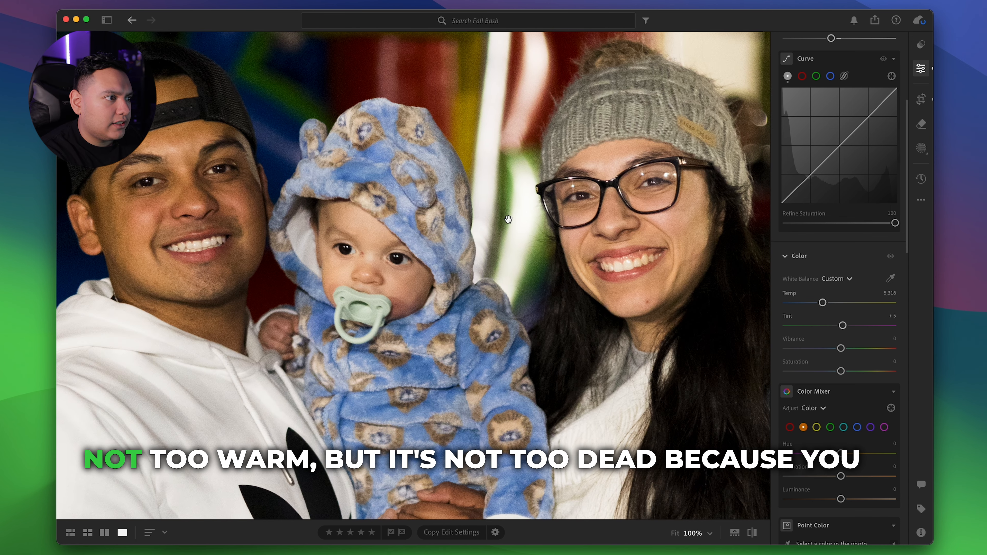
left_click(514, 213)
left_click_drag(822, 302, 815, 302)
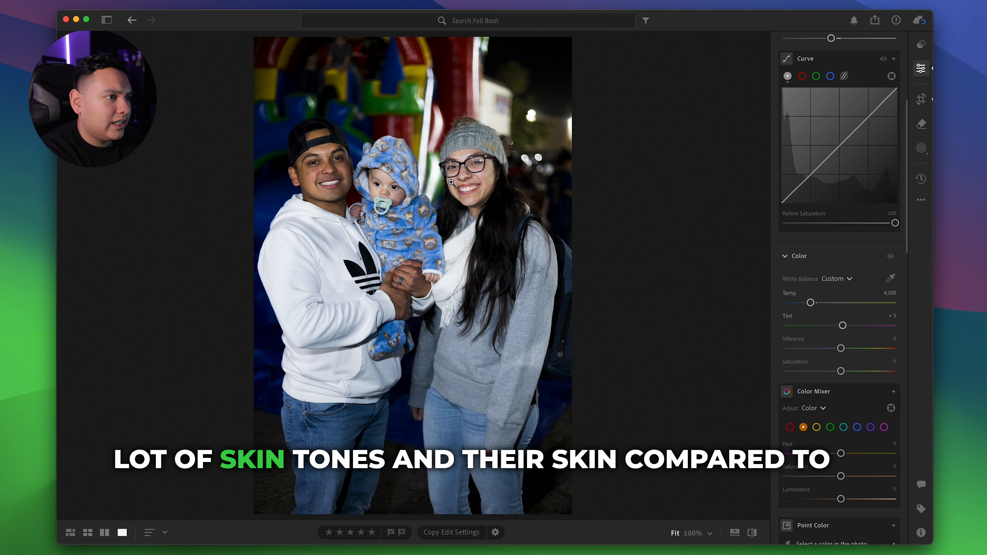
key("super+z")
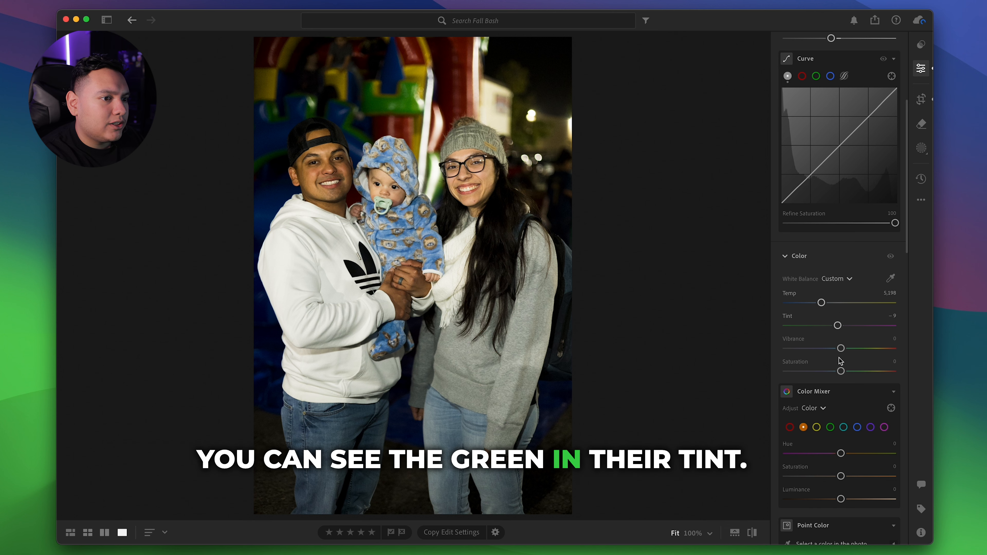
Step: Set the Tint to +24 and compare the edited photo with the original
left_click_drag(838, 326, 839, 326)
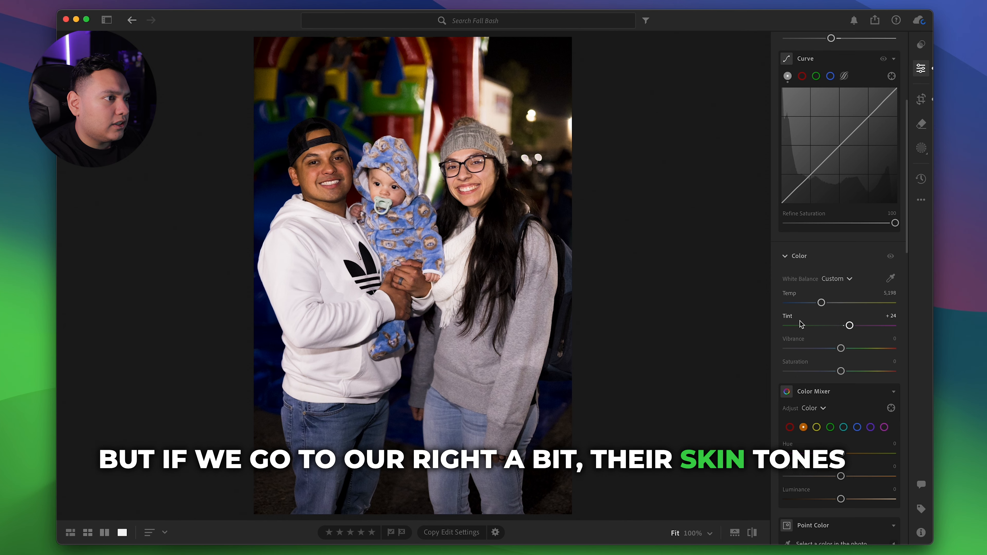
left_click(402, 308)
left_click(403, 308)
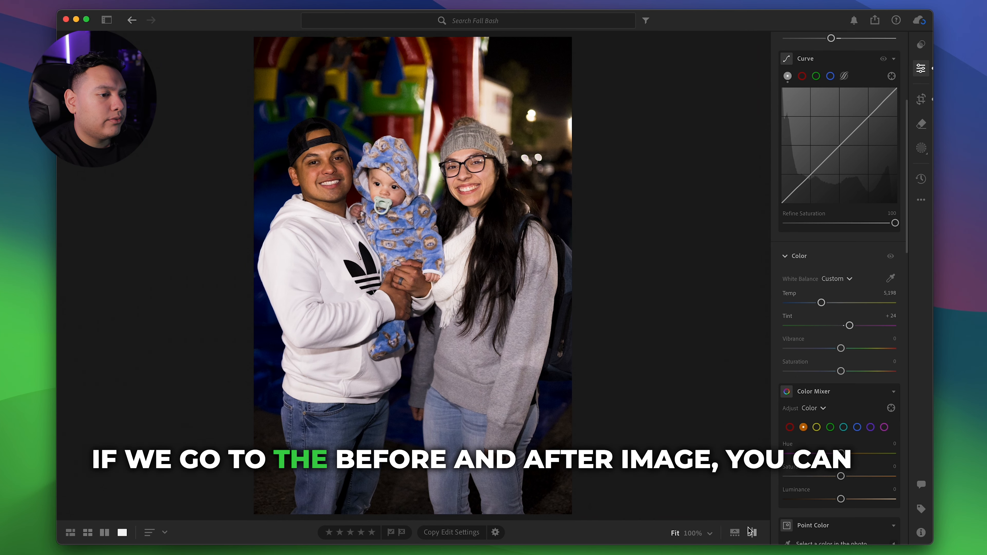
left_click_drag(750, 531, 749, 530)
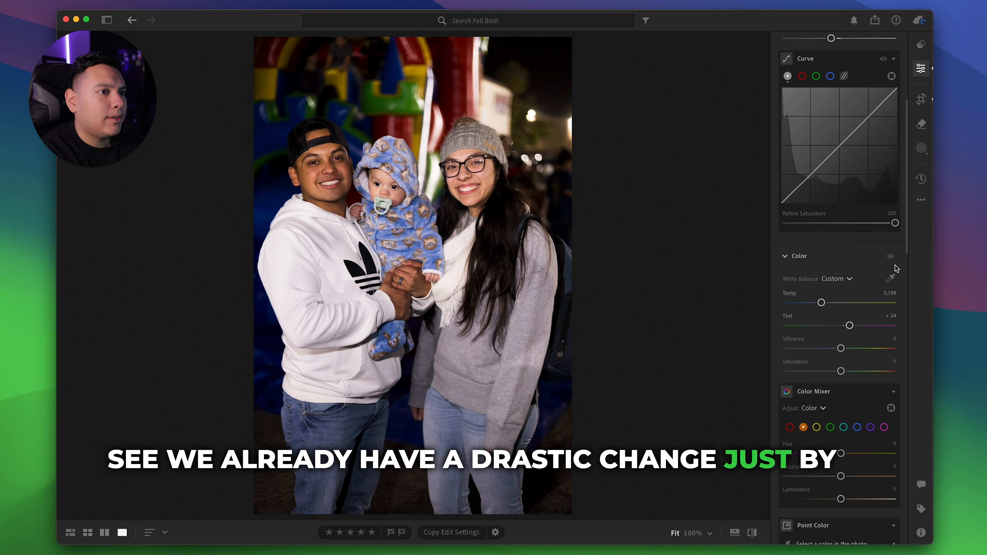
Step: Raise the photo's overall Saturation to +10 and its Vibrance to +5
scroll(875, 280, "up", 6)
scroll(852, 290, "down", 8)
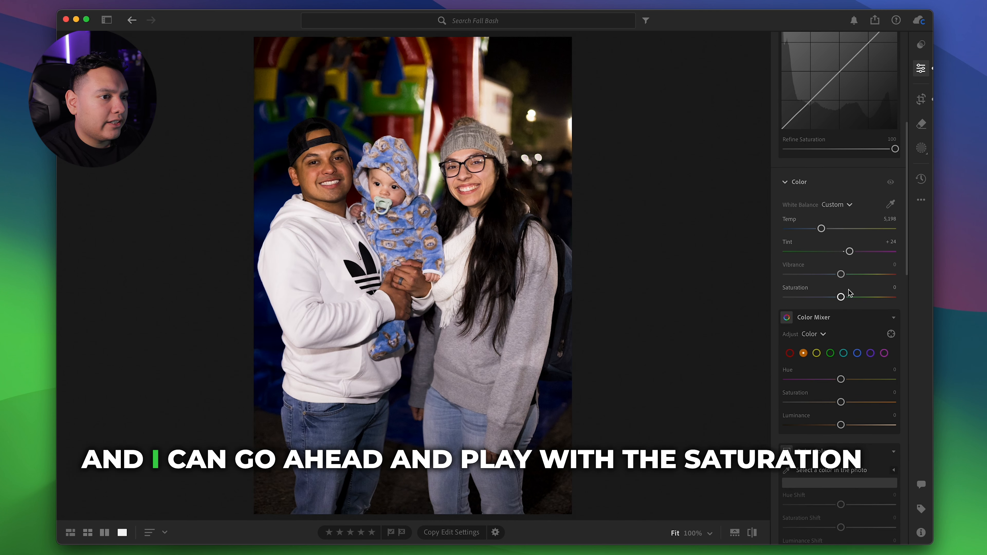
left_click_drag(841, 298, 843, 274)
Step: Review the order of the Light, Curve and Color adjustments in the edit settings
scroll(836, 369, "down", 3)
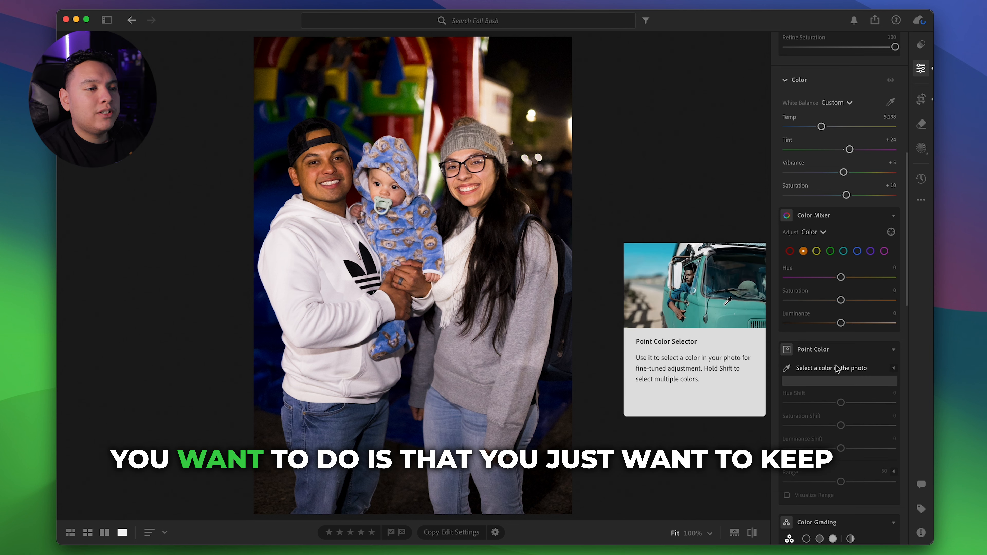
scroll(836, 367, "up", 10)
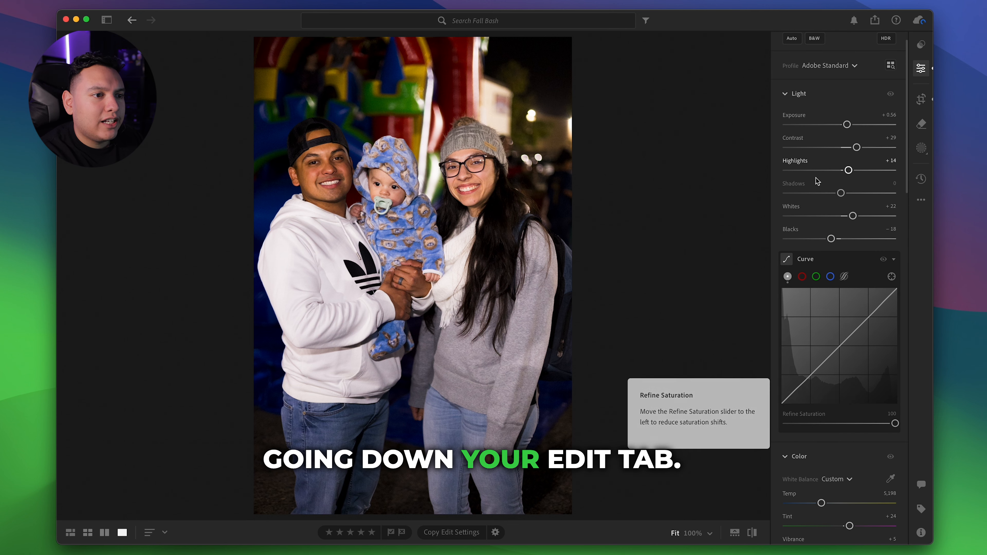
scroll(782, 352, "down", 3)
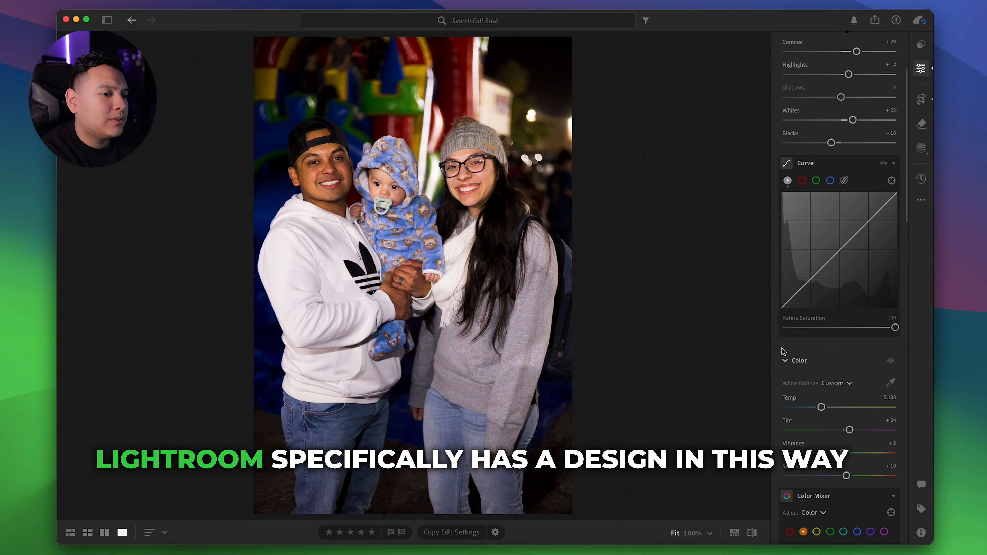
scroll(782, 347, "down", 3)
scroll(782, 347, "up", 6)
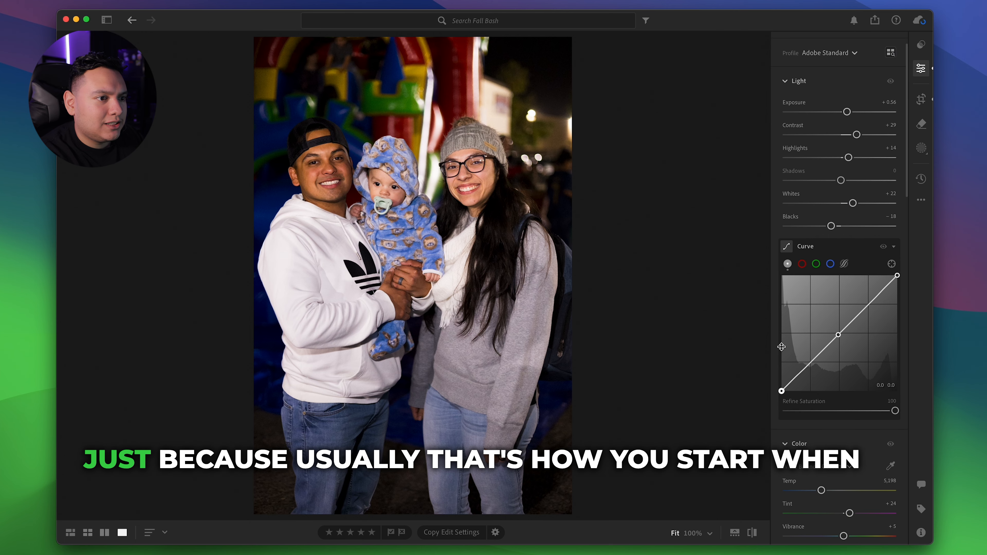
scroll(781, 347, "up", 2)
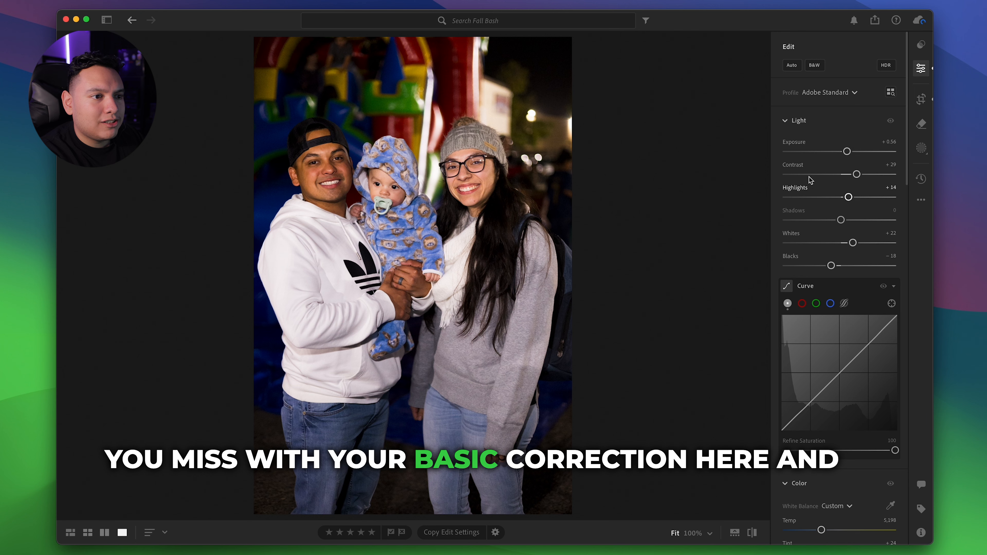
scroll(780, 291, "down", 1)
scroll(779, 291, "down", 9)
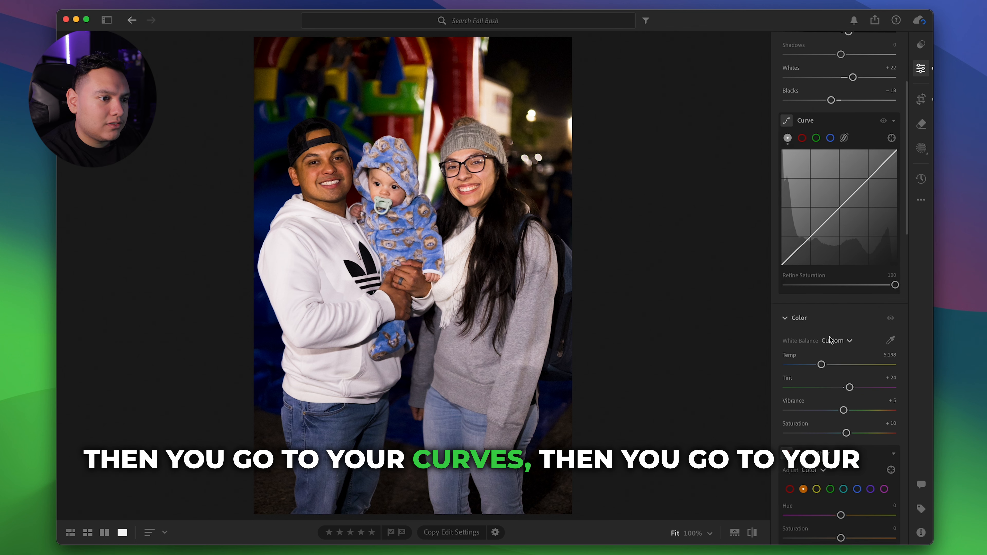
Step: Try lowering the reds' saturation to −91 in the Color Mixer and undo it
scroll(825, 357, "down", 7)
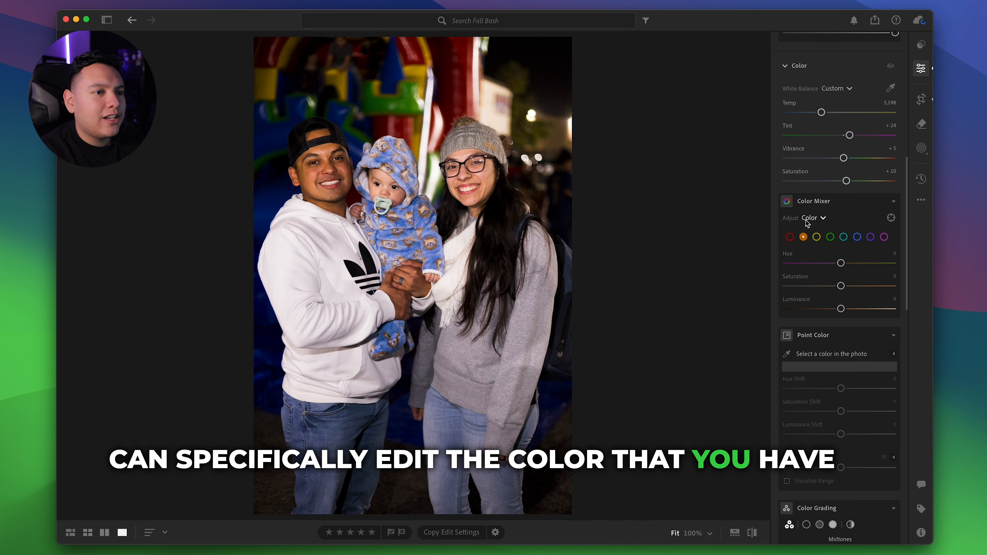
left_click(790, 237)
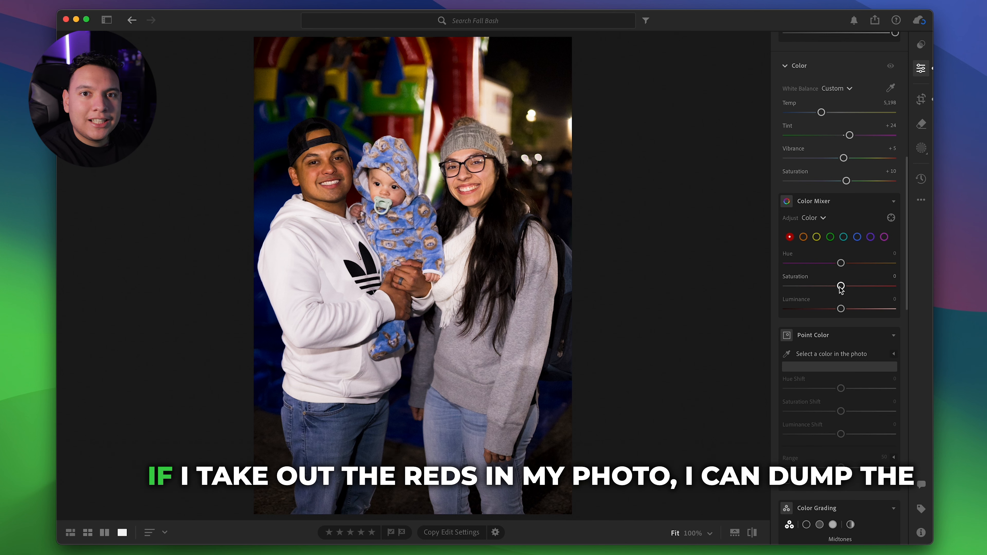
left_click_drag(828, 288, 790, 288)
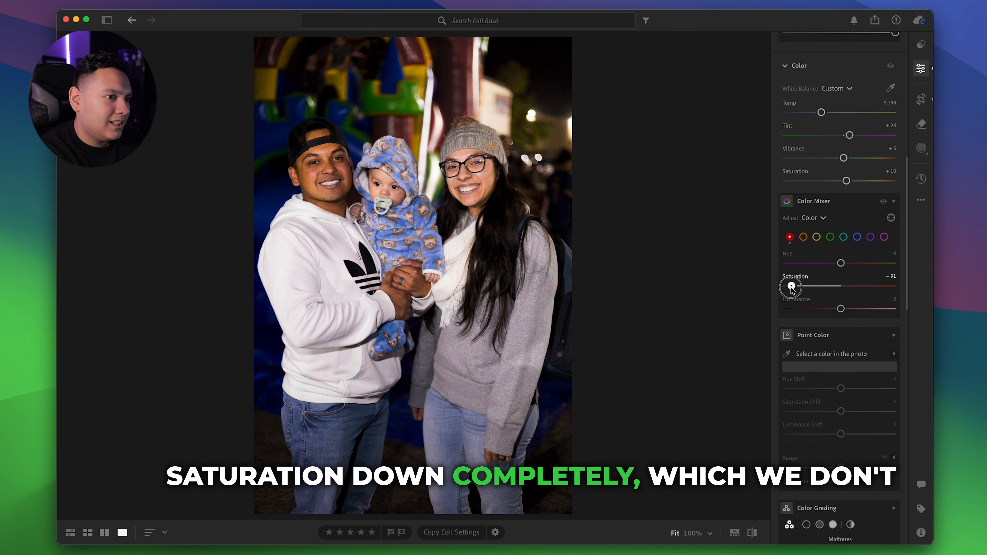
key("super+z")
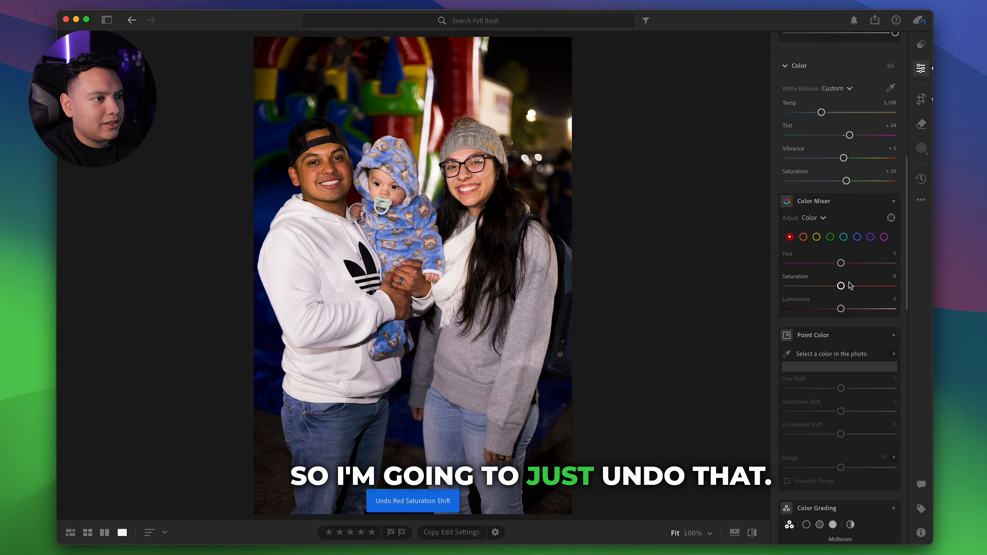
Step: Slightly lower the saturation of the oranges in the Color Mixer
left_click(803, 237)
left_click_drag(837, 289, 830, 288)
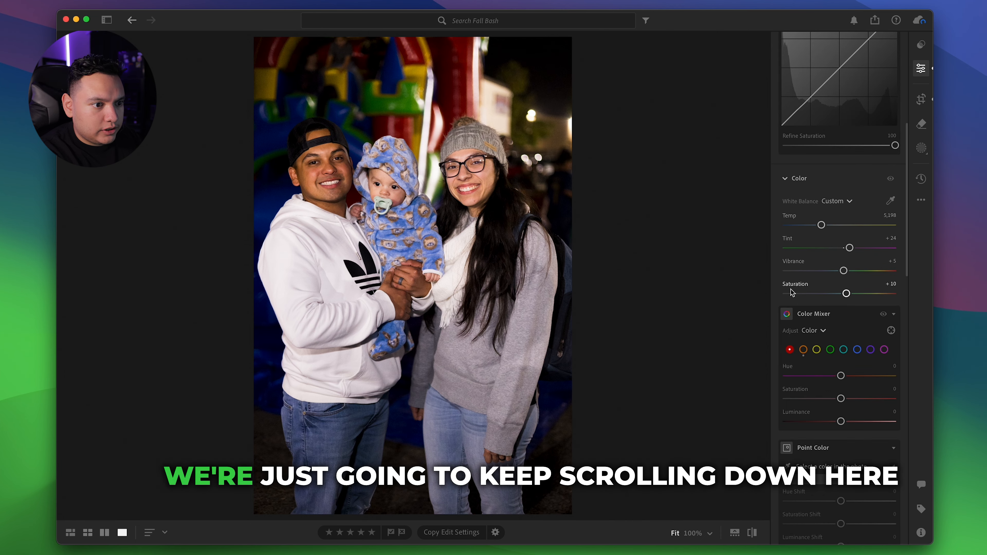
Step: Soften the skin by setting Clarity to −24, comparing it with −20 and +45 on the faces
scroll(790, 289, "down", 5)
scroll(827, 362, "down", 10)
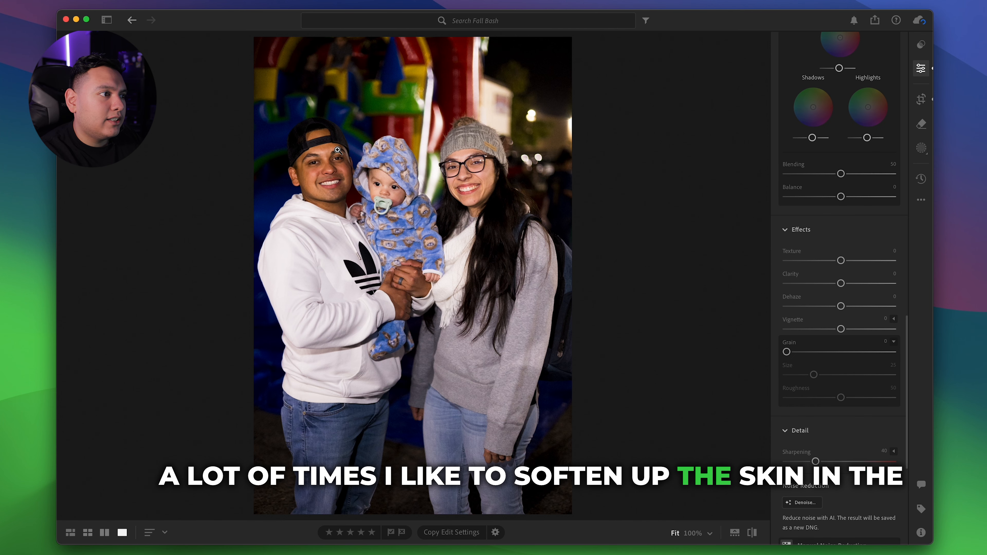
left_click(337, 150)
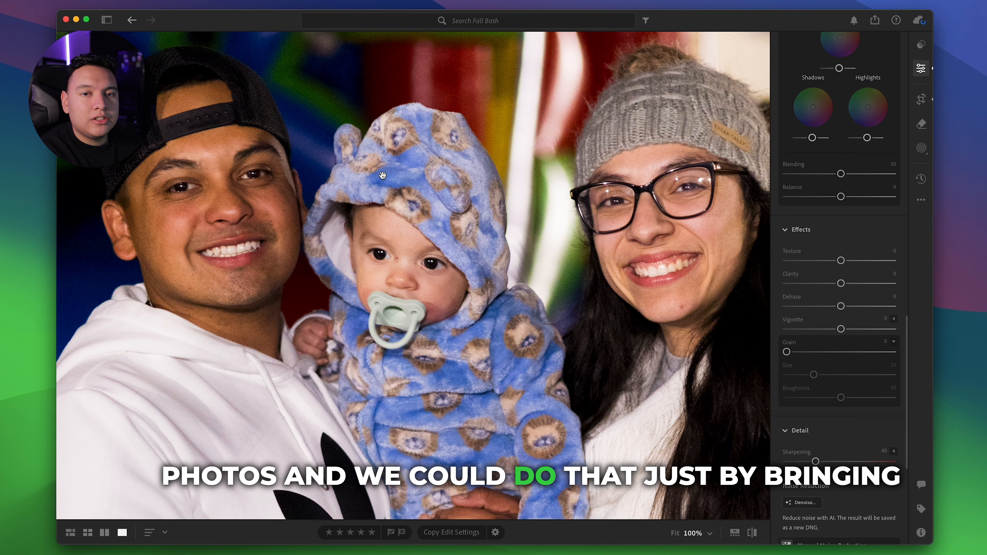
left_click_drag(841, 283, 834, 284)
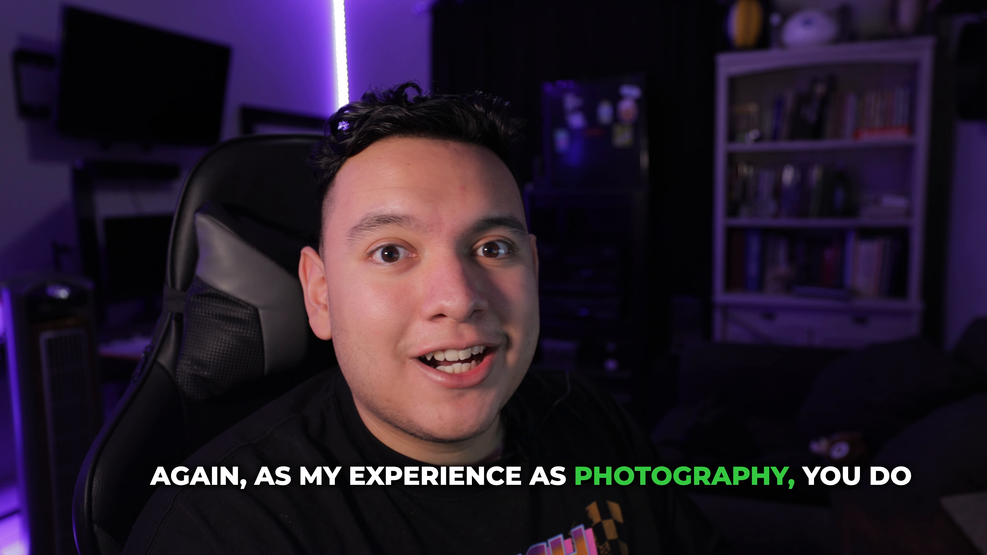
left_click_drag(835, 284, 829, 285)
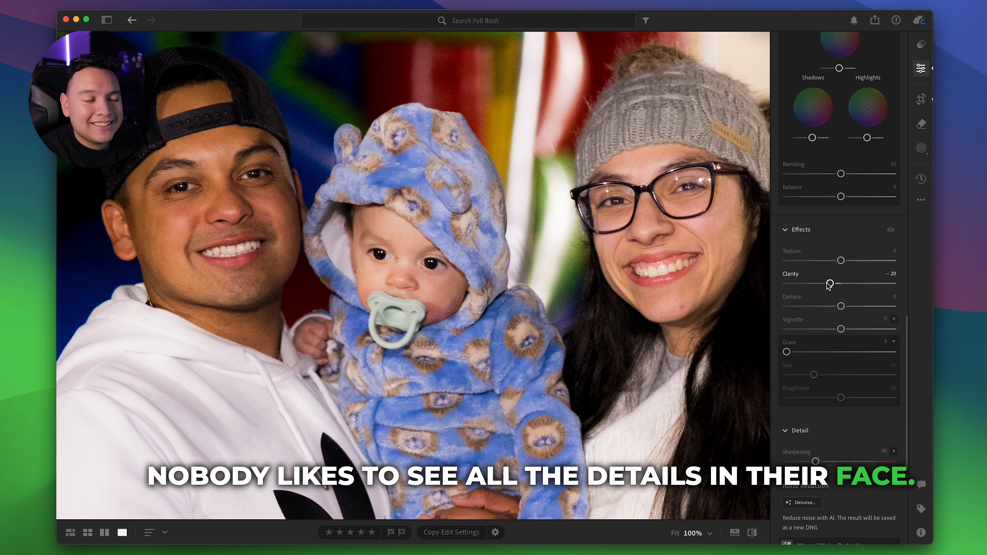
key("z")
left_click_drag(829, 284, 864, 283)
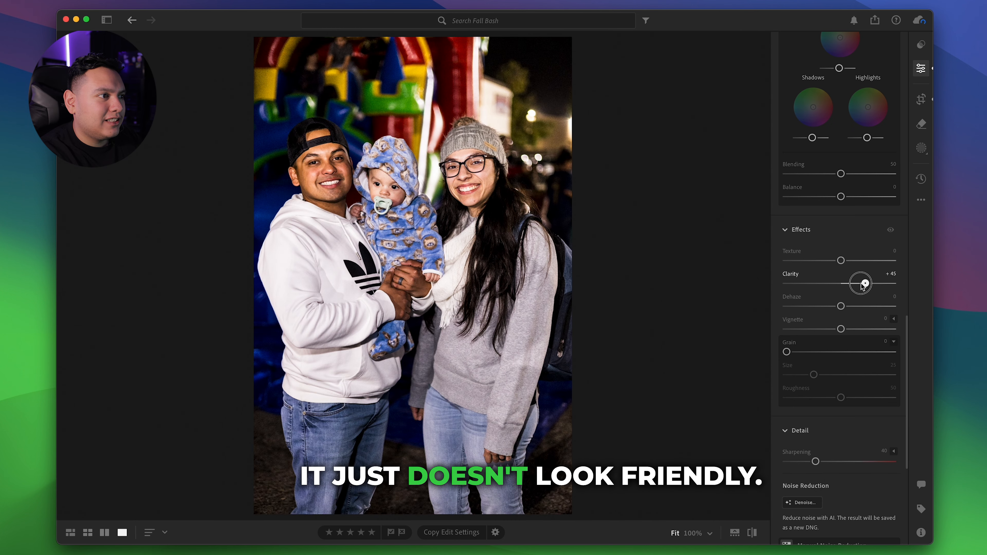
left_click(852, 284)
left_click_drag(852, 283, 828, 283)
Step: Inspect the softened faces up close and adjust the Clarity to −26
left_click(320, 170)
left_click_drag(511, 230, 448, 265)
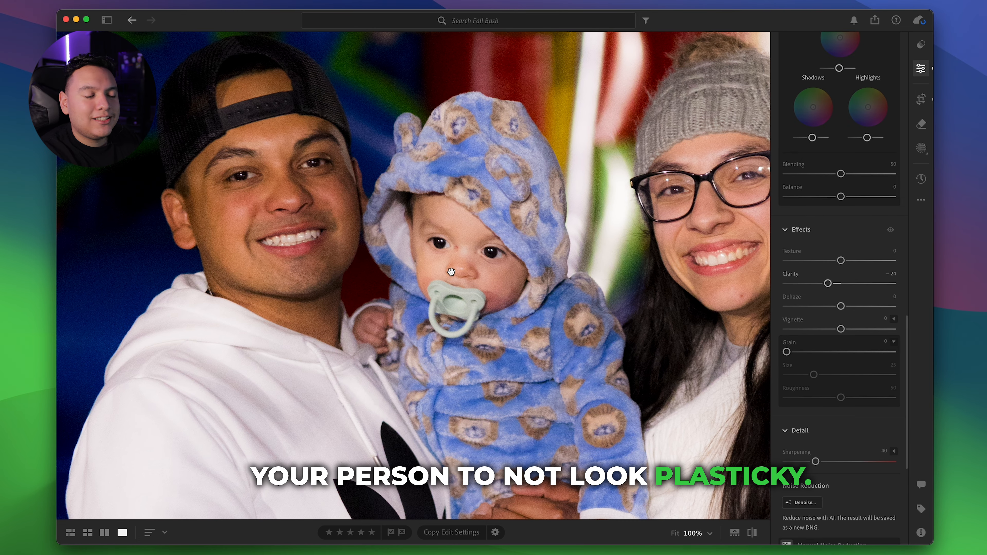
left_click(590, 272)
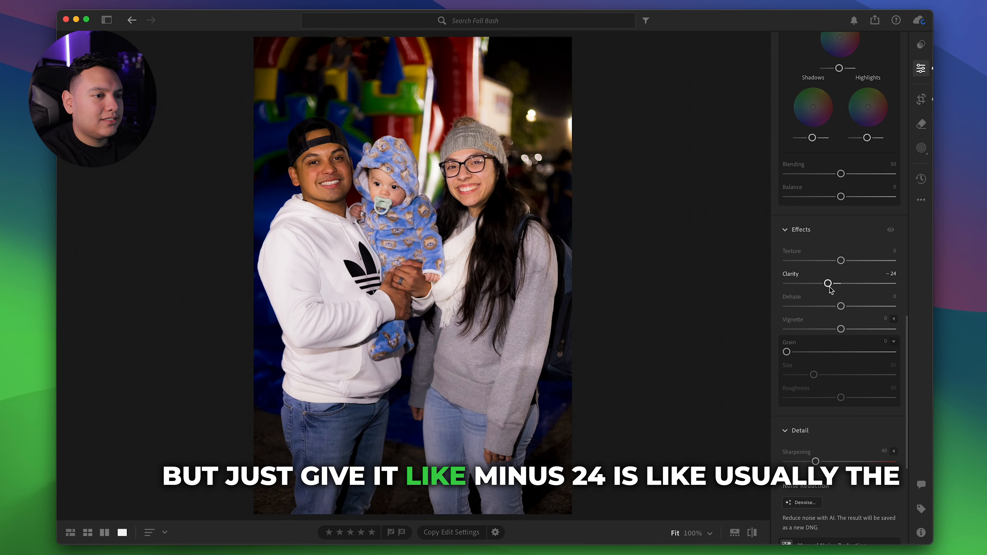
left_click_drag(831, 285, 835, 285)
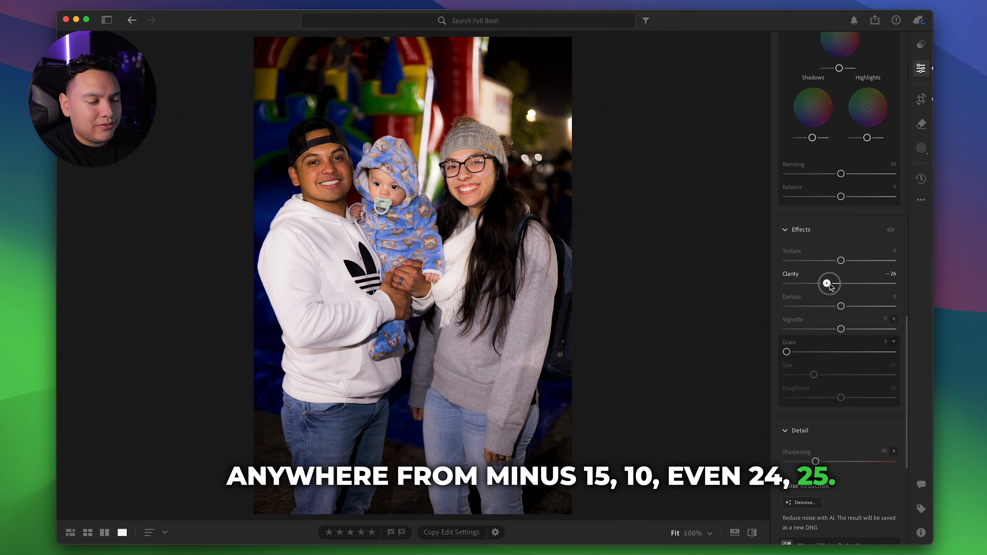
Step: Try a stronger negative Clarity of −32 on the family portrait, then ease it back to a milder negative value
left_click_drag(830, 285, 829, 285)
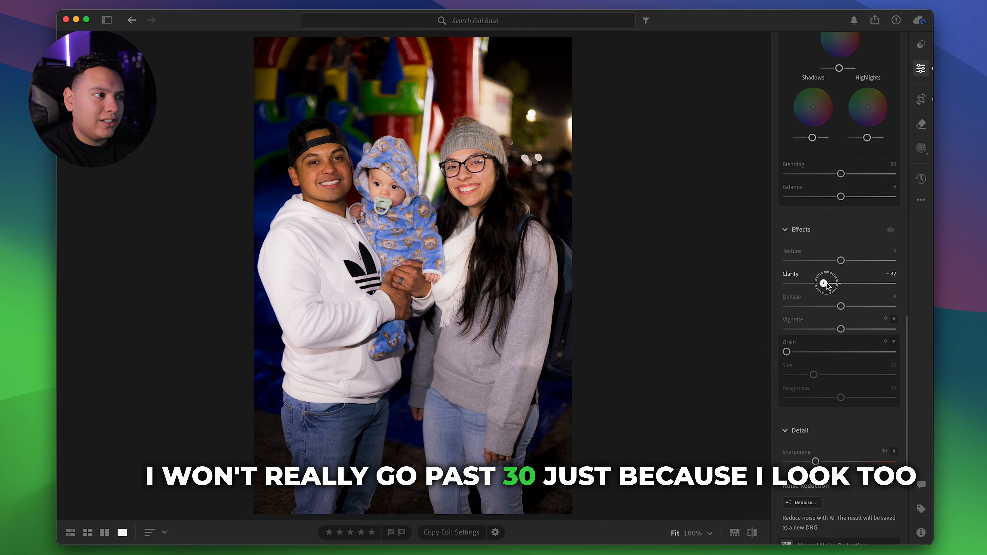
mouse_move(815, 285)
left_mouse_down()
mouse_move(786, 285)
mouse_move(821, 285)
left_mouse_up()
left_click_drag(828, 283, 829, 284)
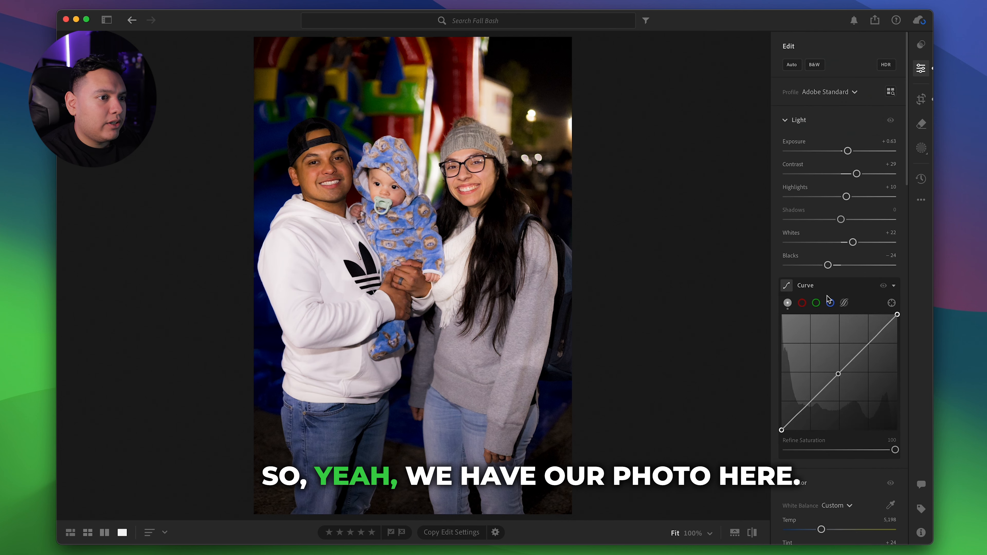
Step: Compare the edited family portrait with its original, unedited version
scroll(835, 311, "down", 5)
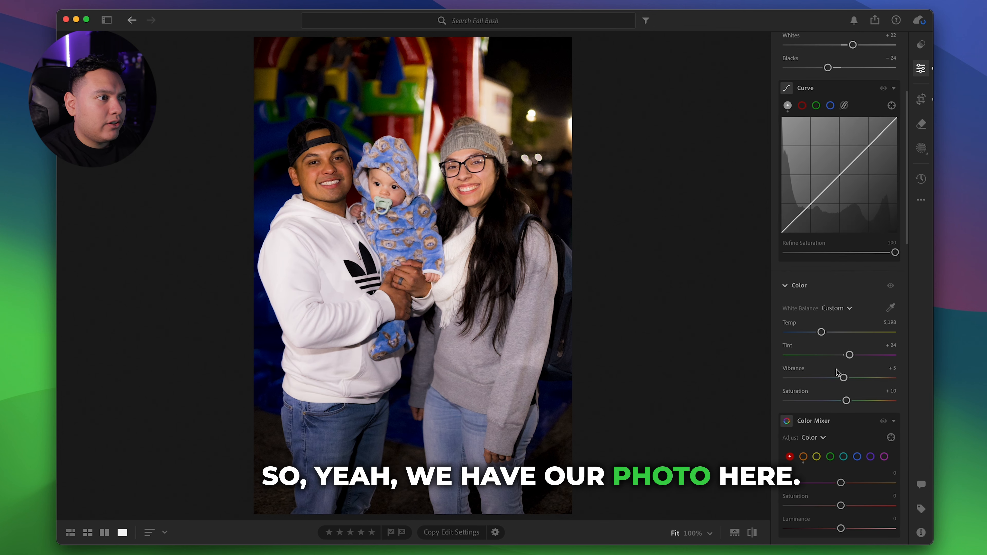
left_click(749, 537)
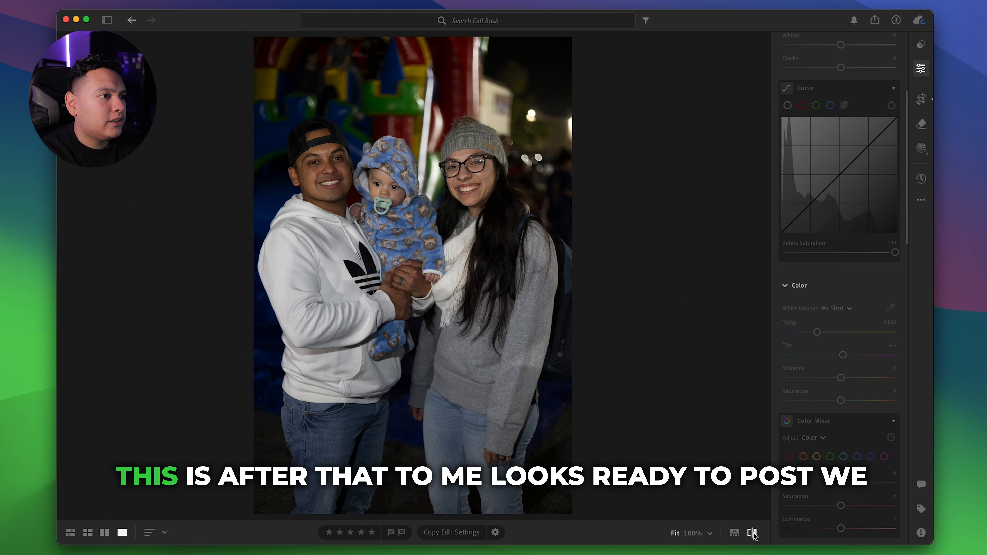
left_click(749, 536)
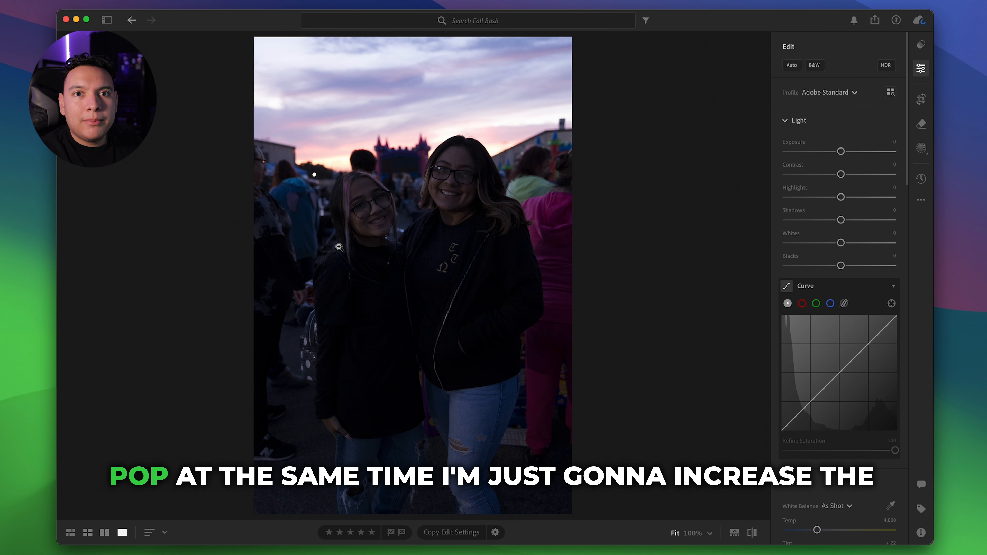
Step: Brighten the underexposed sunset portrait of the two women by trying Exposure at +1.64 and reducing it to +1.18
left_click_drag(841, 151, 859, 151)
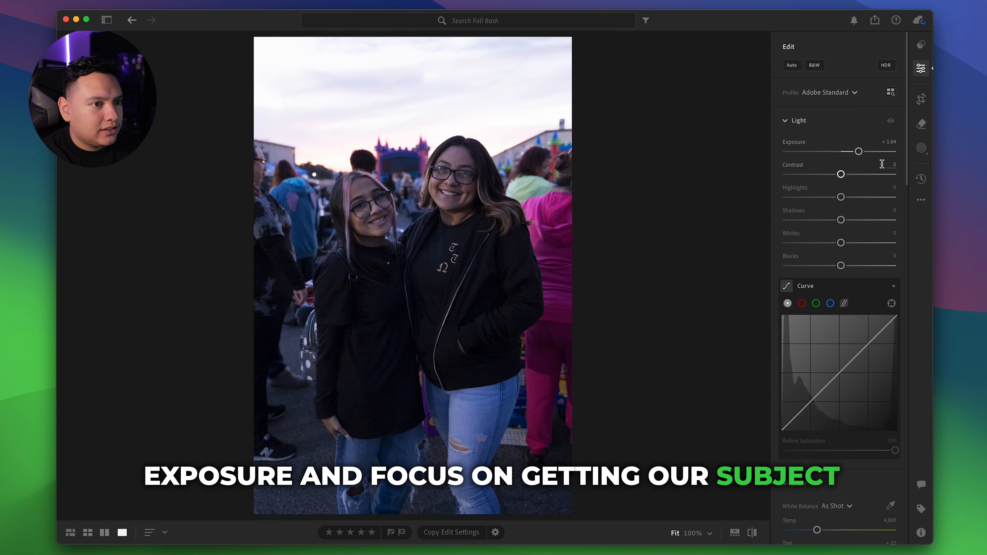
mouse_move(862, 158)
left_mouse_down()
mouse_move(842, 157)
mouse_move(858, 155)
left_mouse_up()
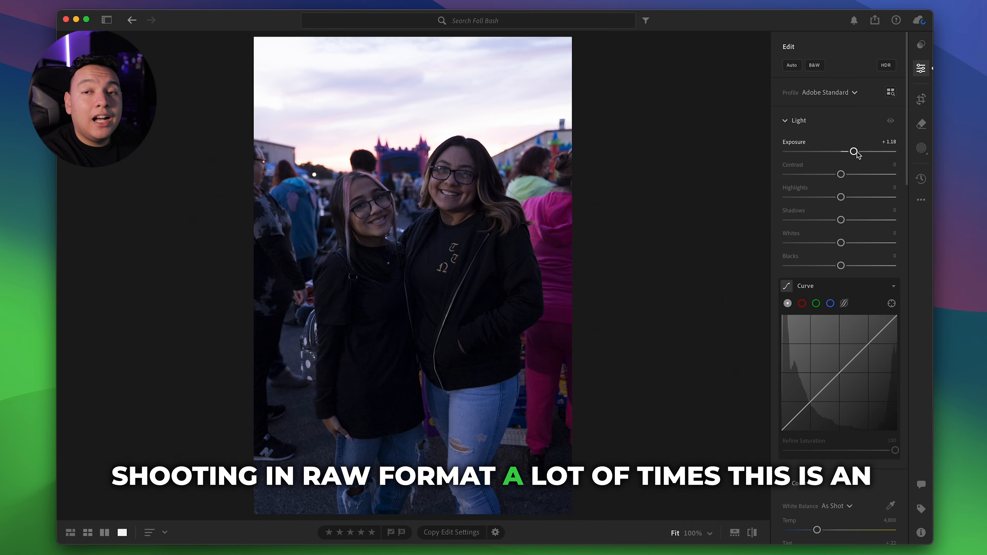